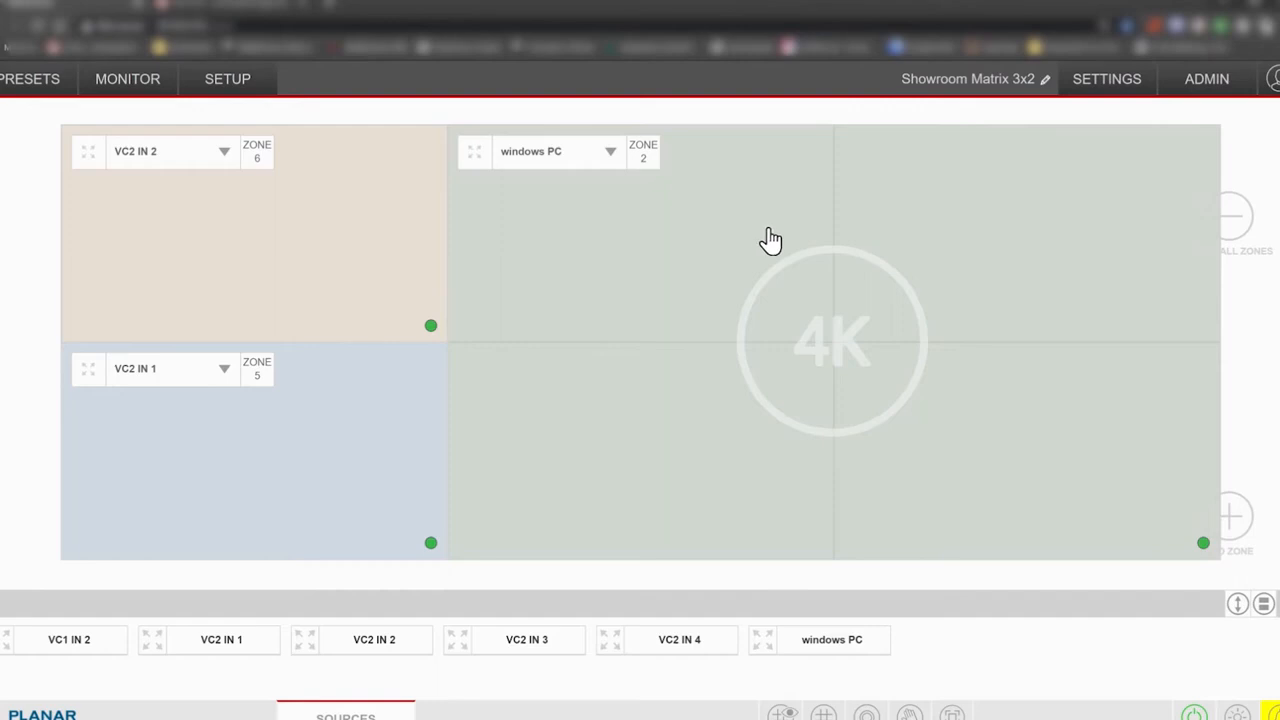
In Email Settings, set the SMTP server to smtp.gmail.com, keeping port 465 with SSL.
left_click(1128, 92)
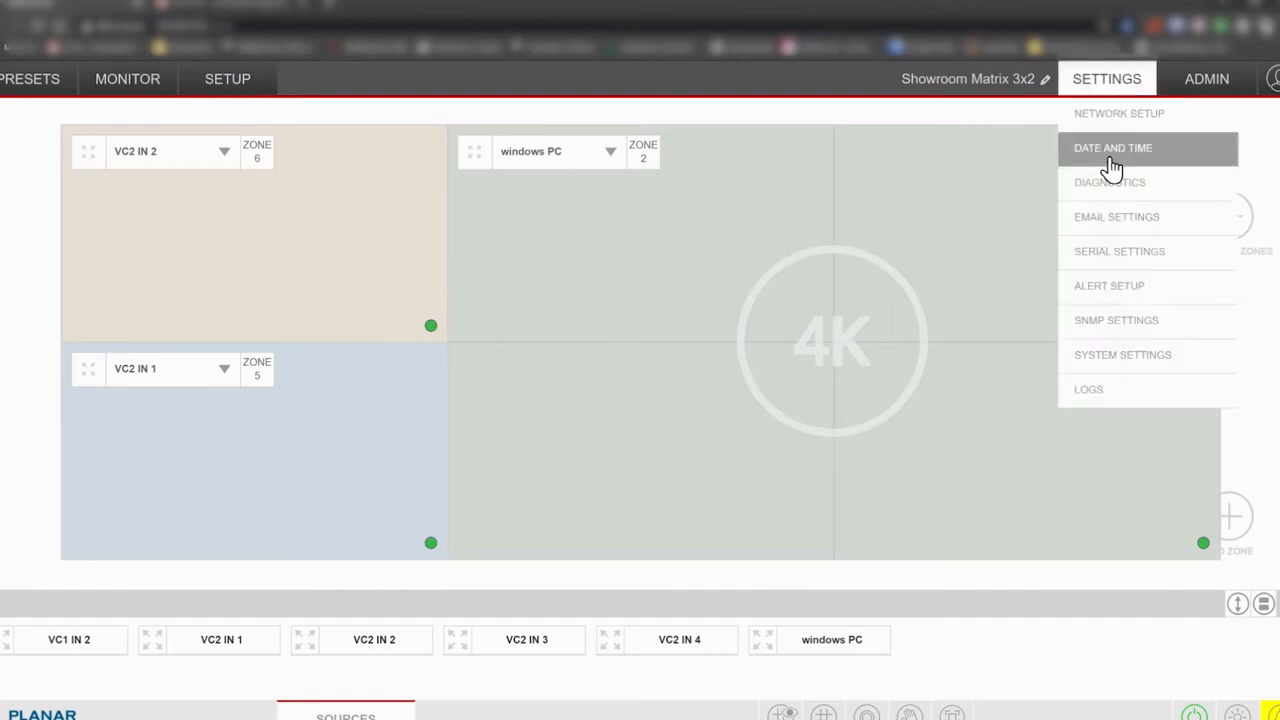
left_click(1128, 222)
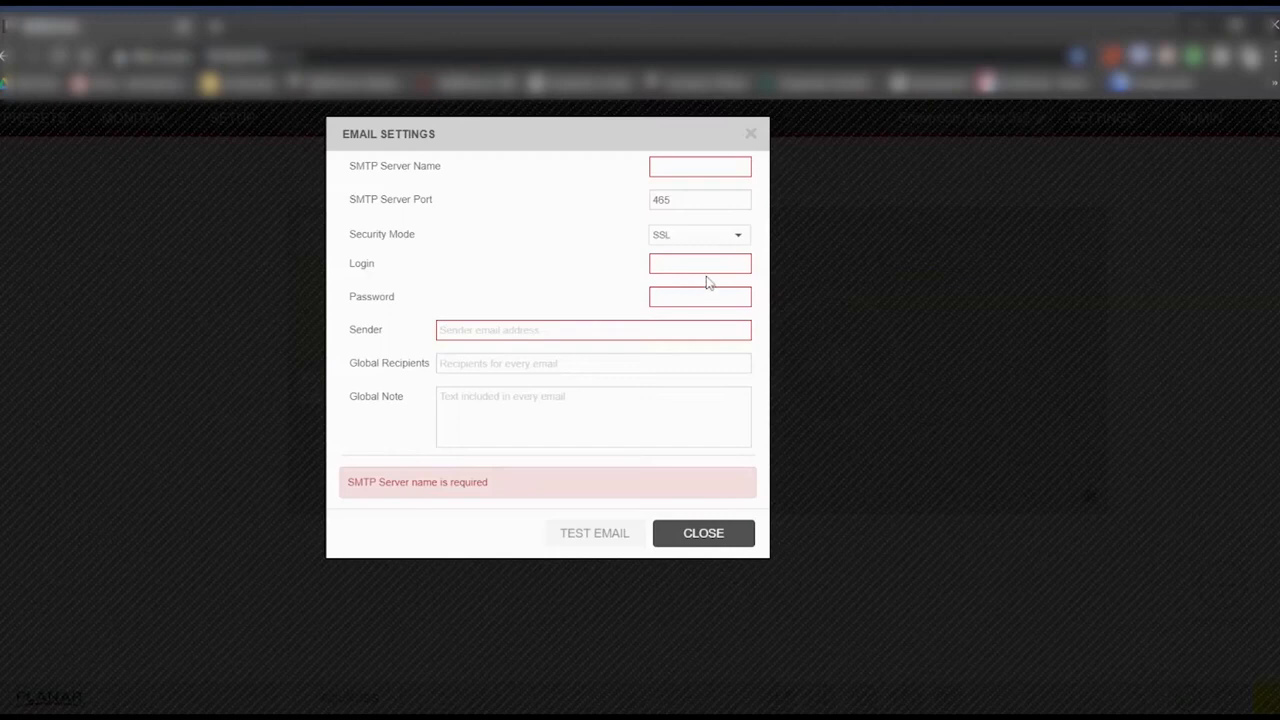
left_click(700, 167)
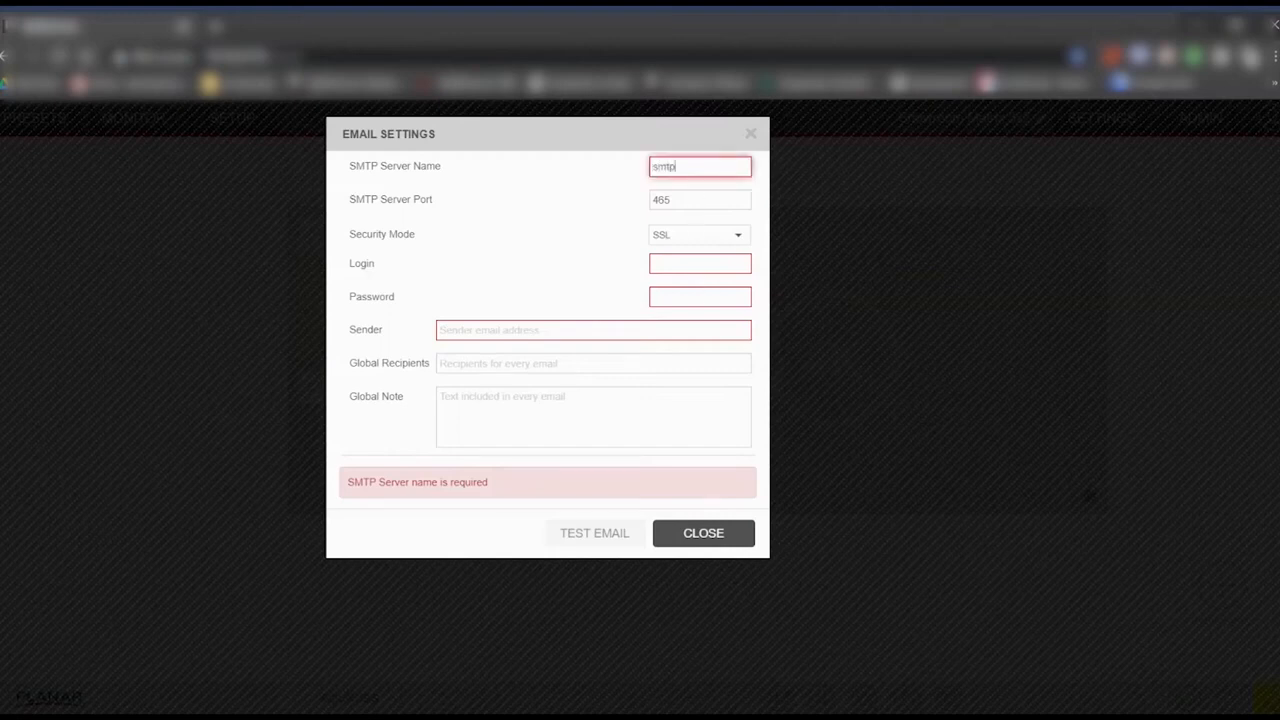
type("smtp.gmail.com")
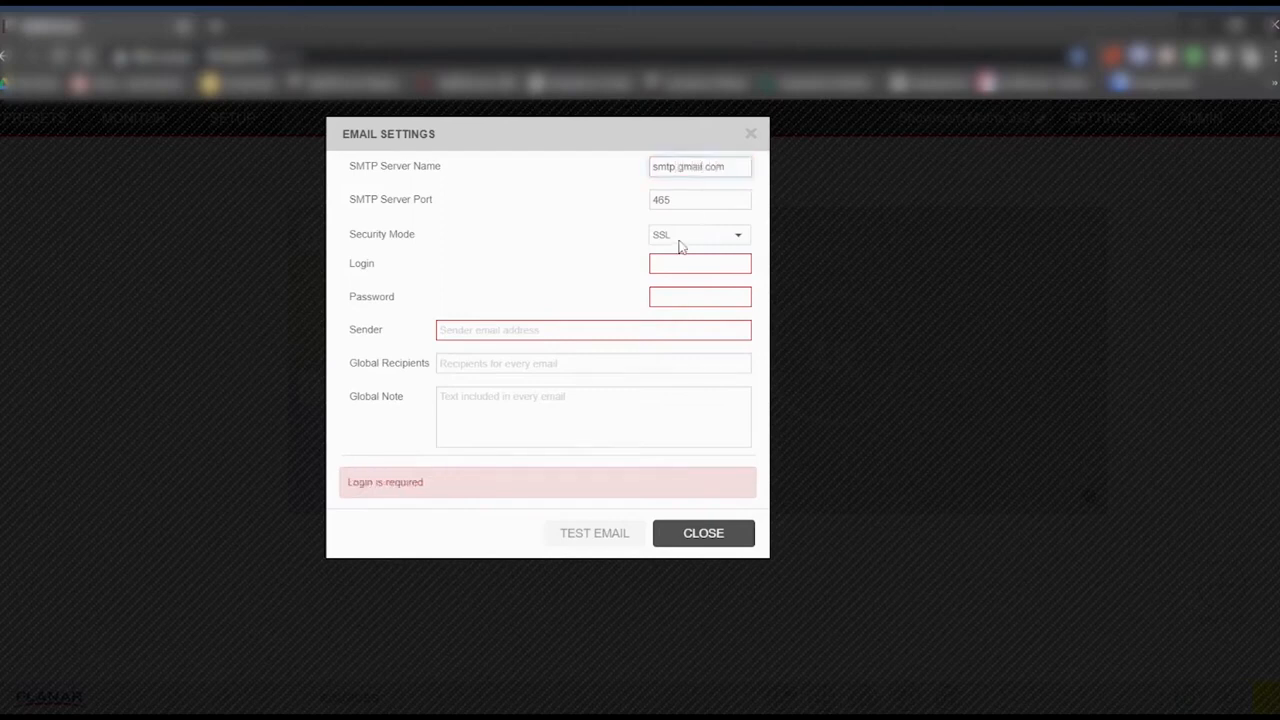
key("Tab")
Fill in the Gmail account login, its password and the sender e-mail address.
left_click(686, 262)
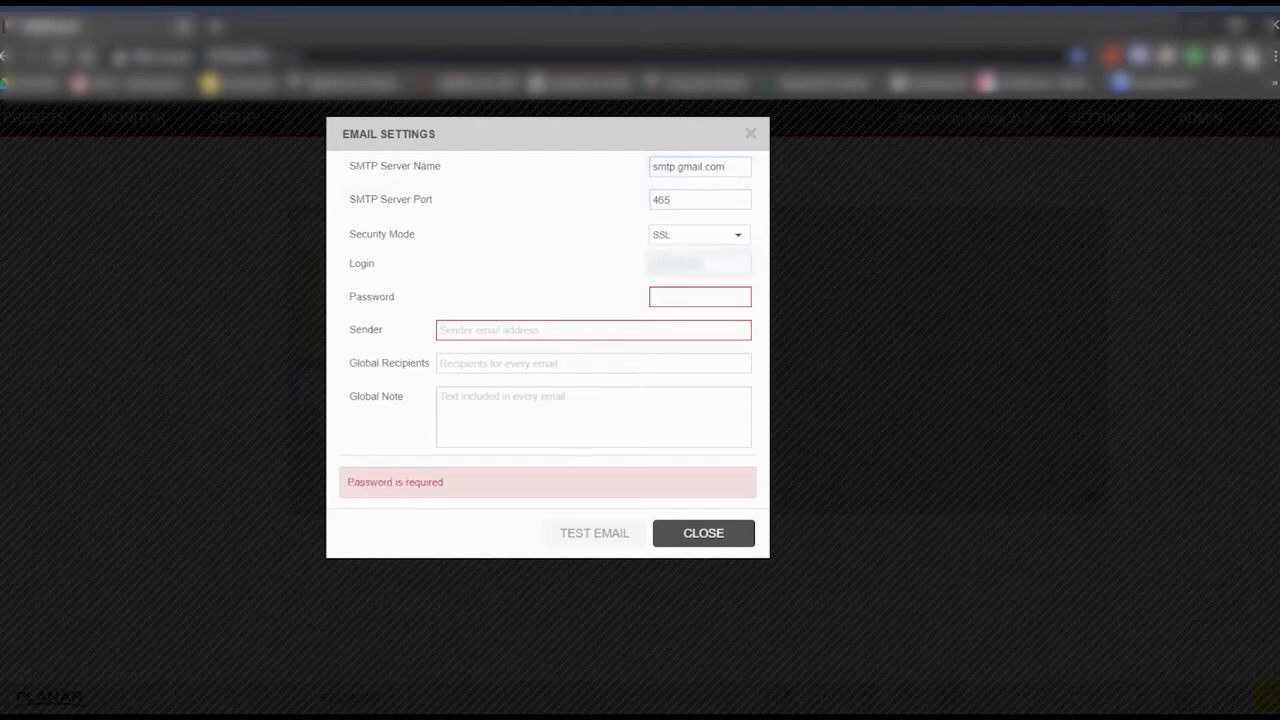
type("@gmail.")
key("Tab")
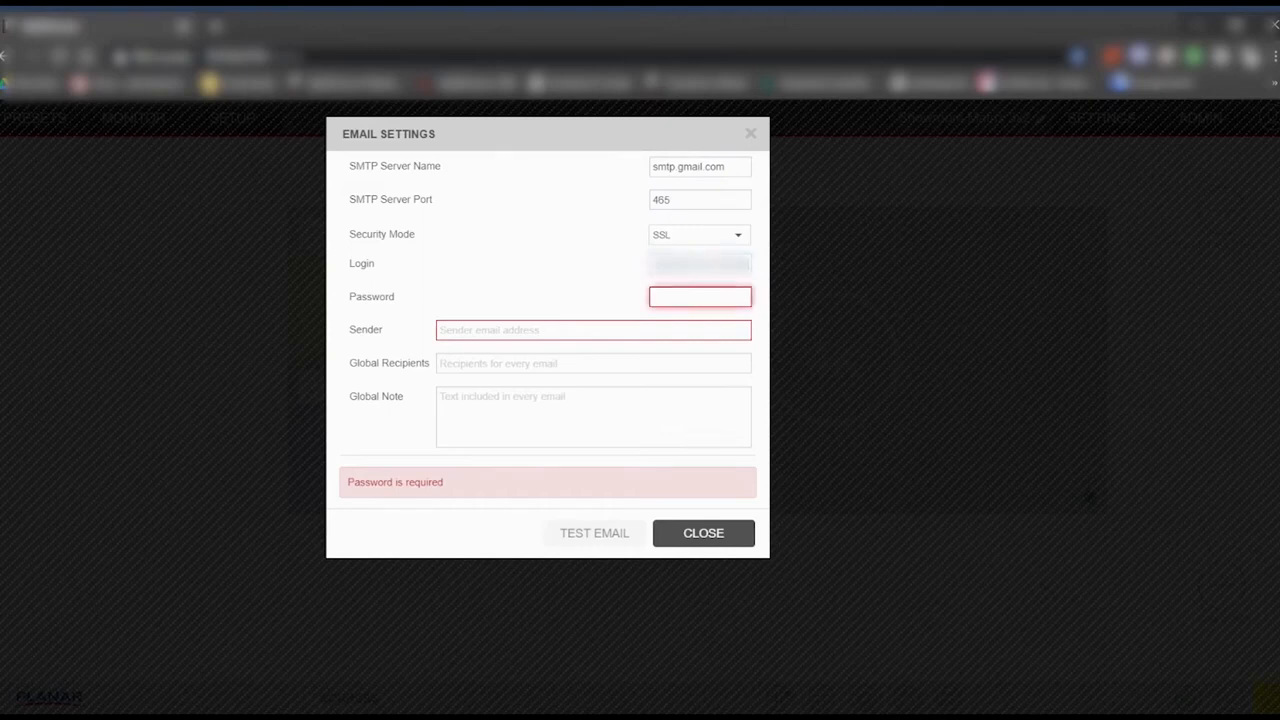
type("***")
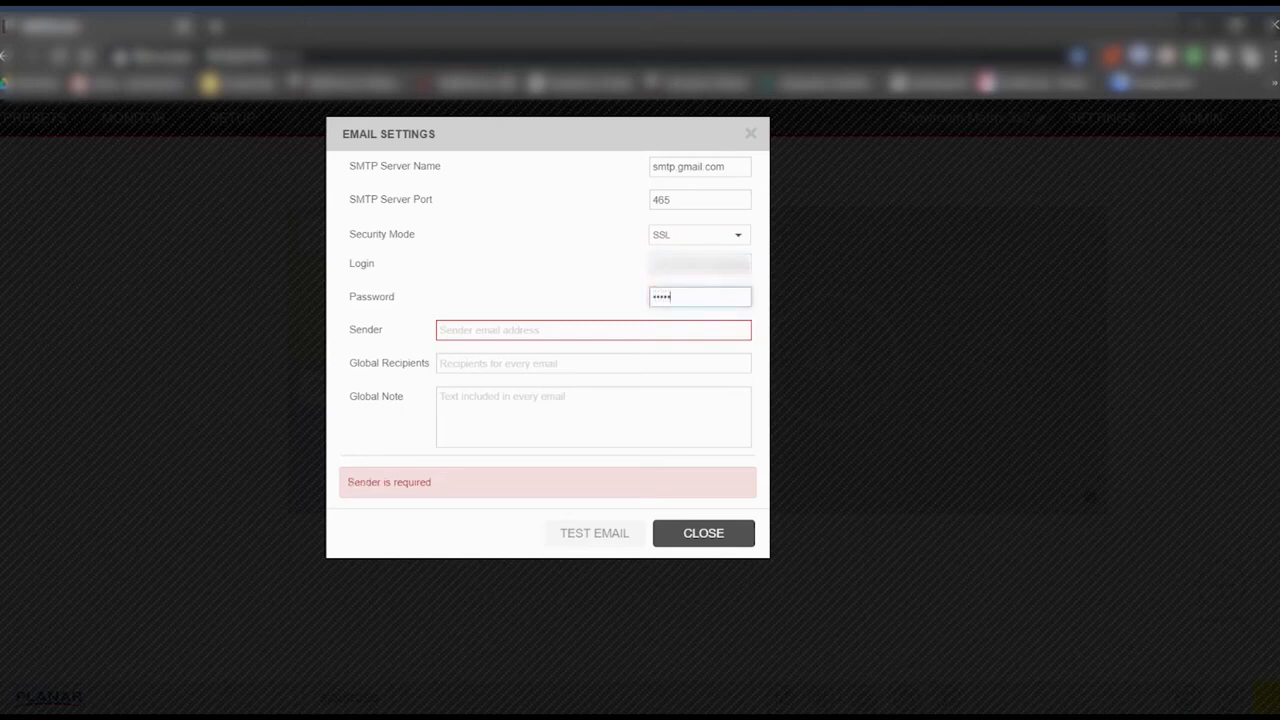
type("*********")
left_click(585, 324)
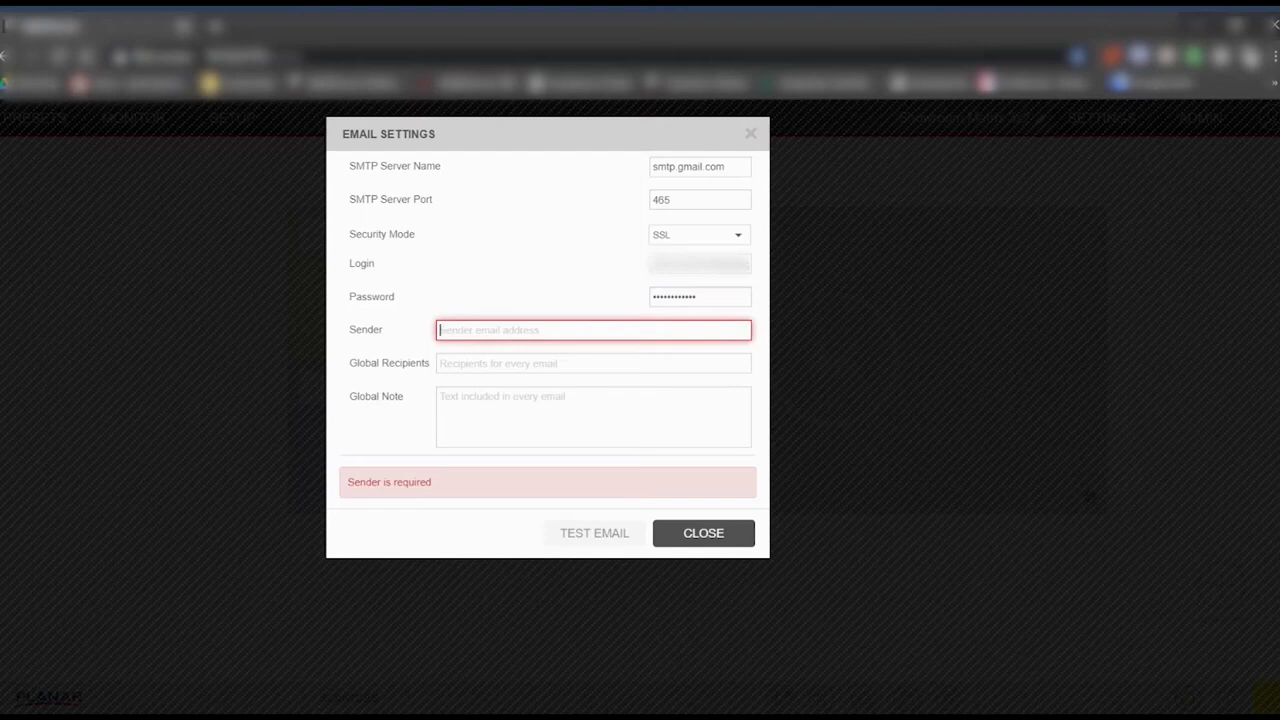
type("yourorganiziation@gmail")
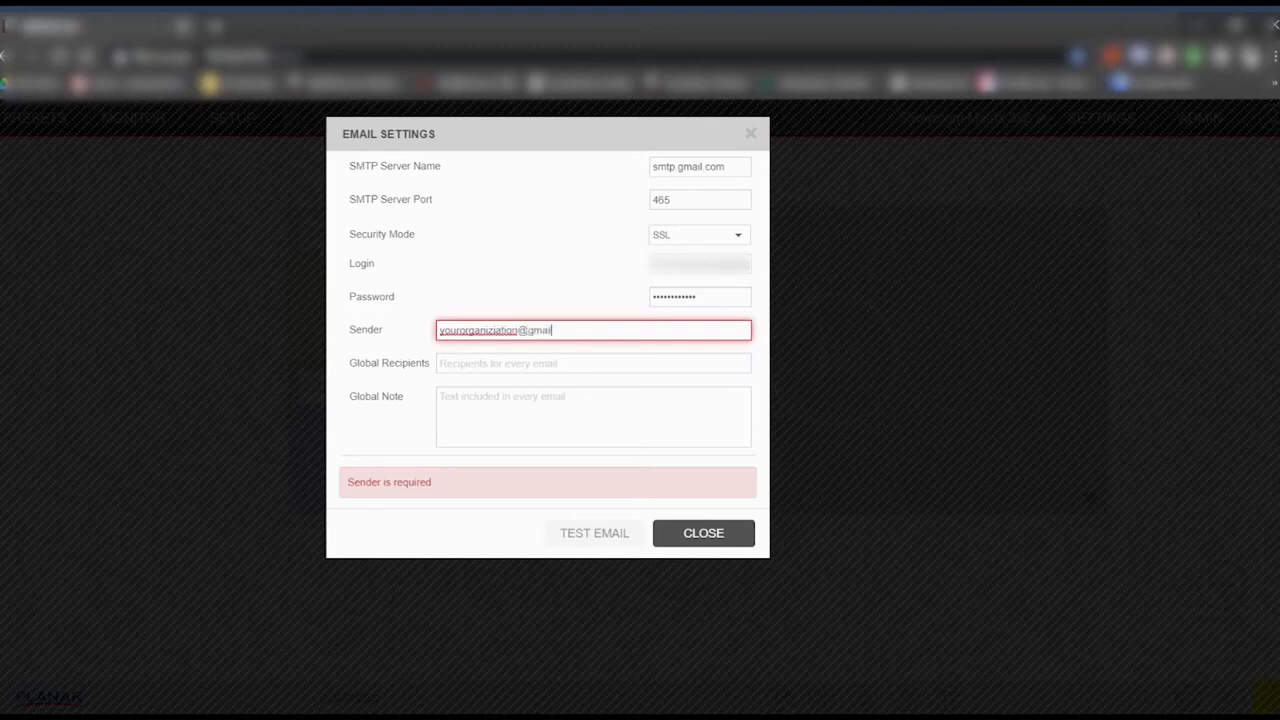
type(".com")
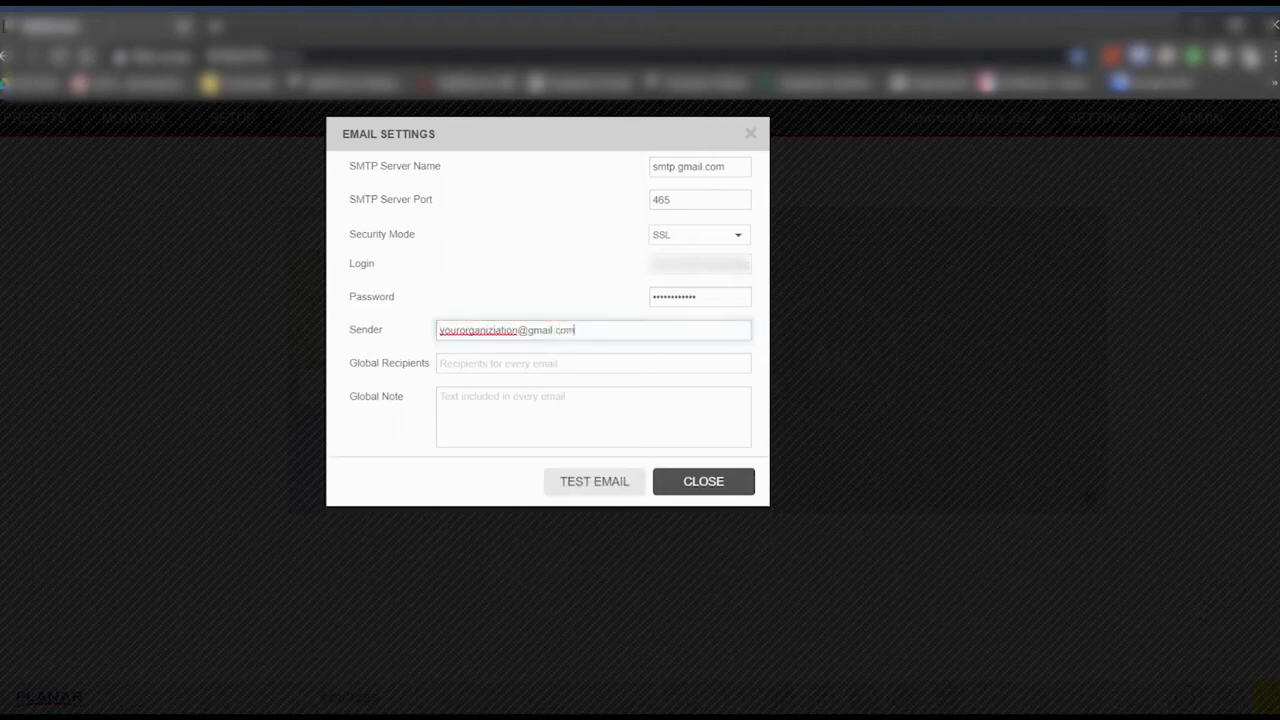
Add a Gmail recipient under Global Recipients and 'test' as Global Note, then send a test email.
left_click(526, 360)
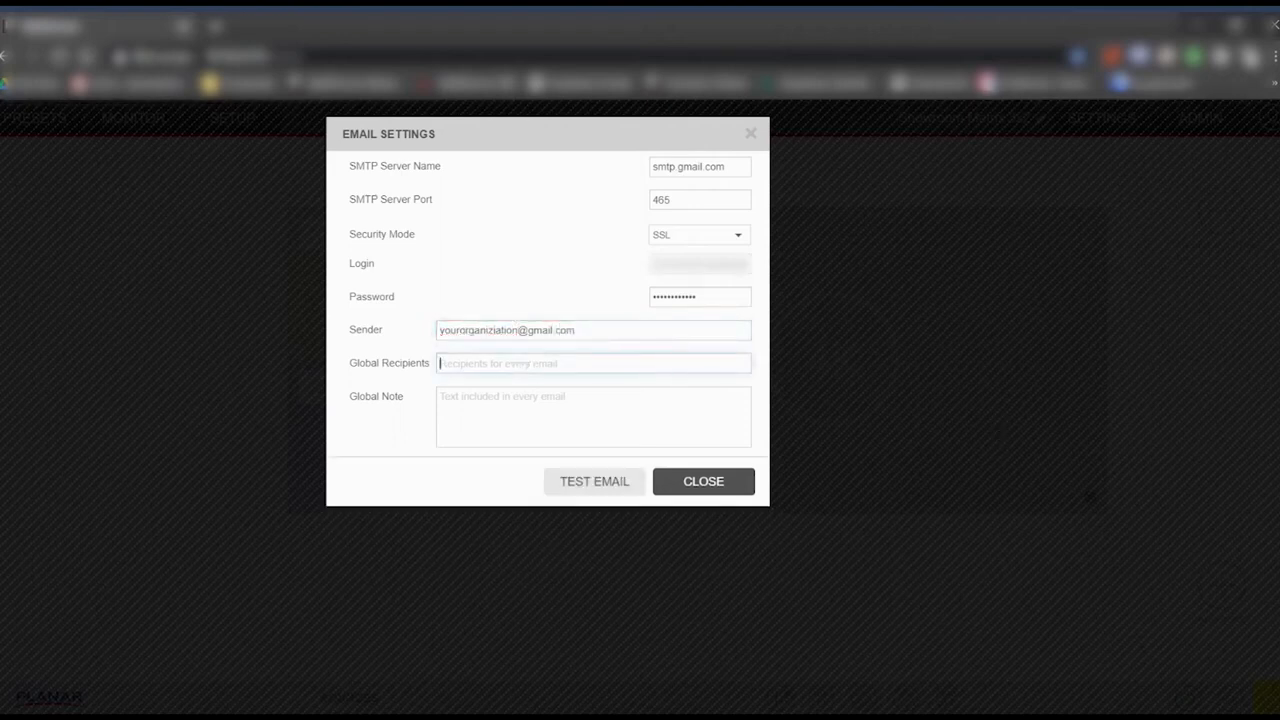
type("importantperso")
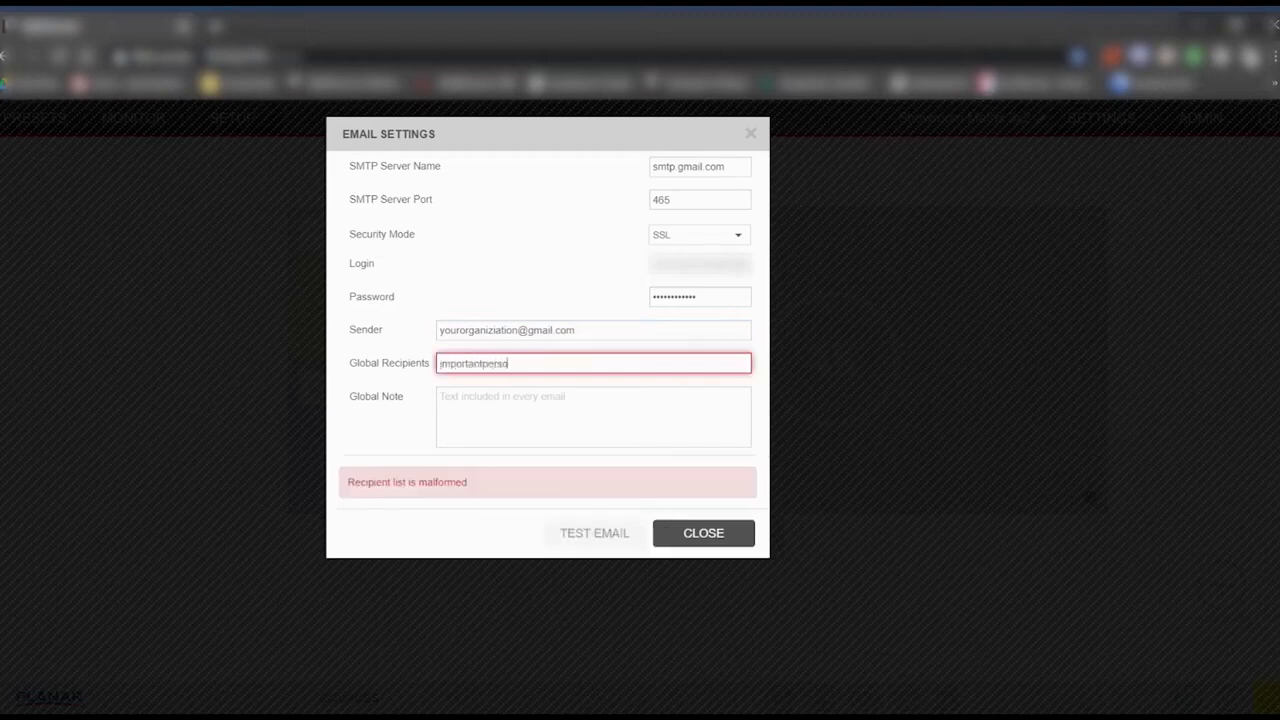
type("n@gmail.com")
left_click(500, 394)
type("test")
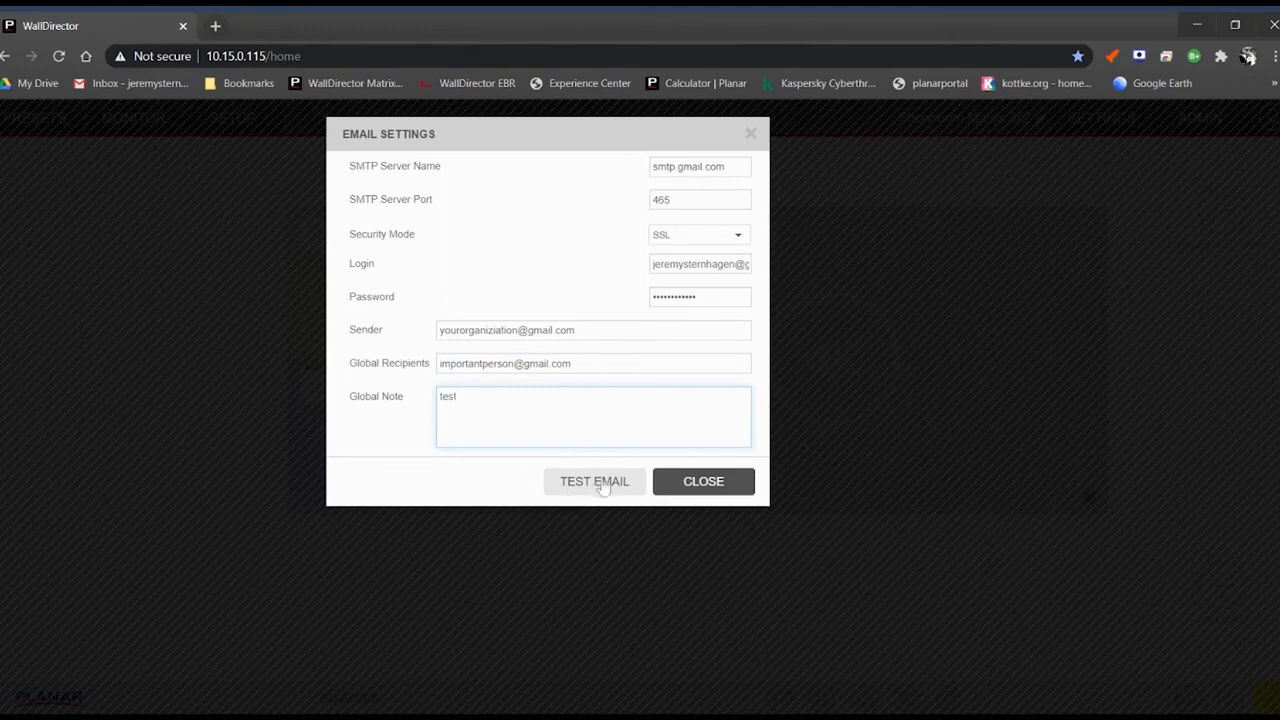
left_click(575, 488)
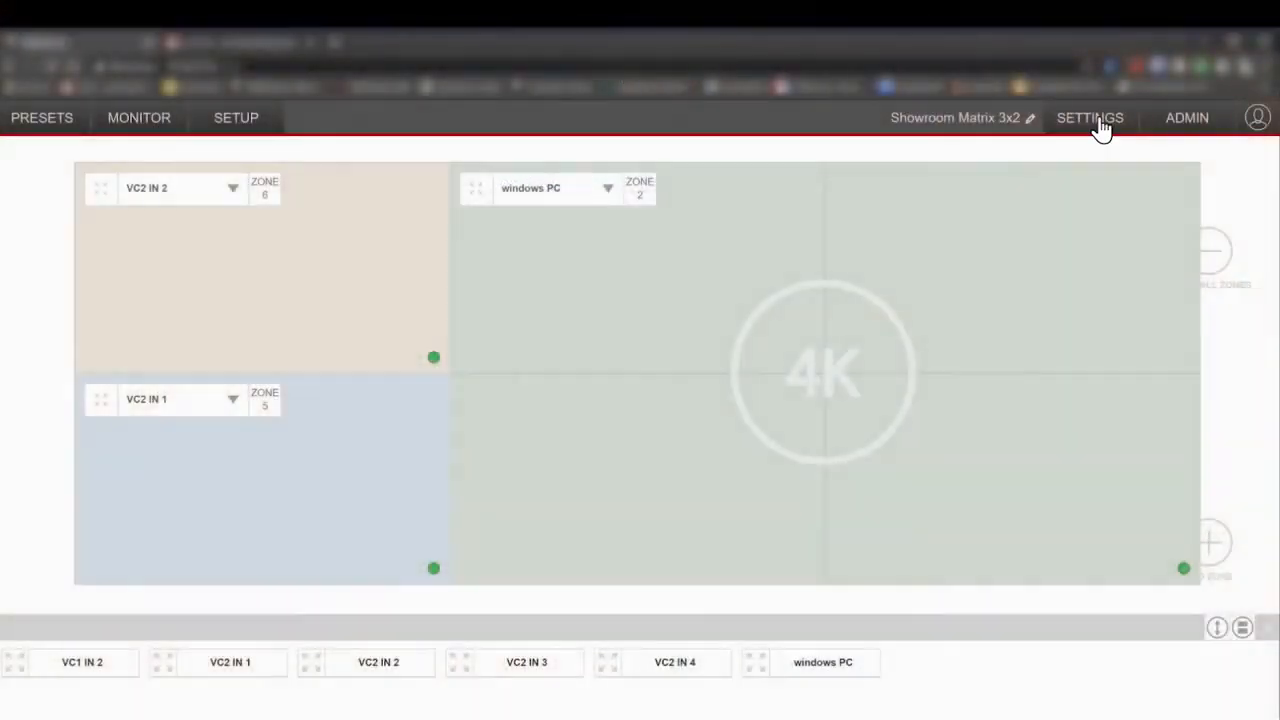
Open Alert Setup, leave WallDirector alerts globally enabled, and show the current alerts panel.
left_click(1098, 124)
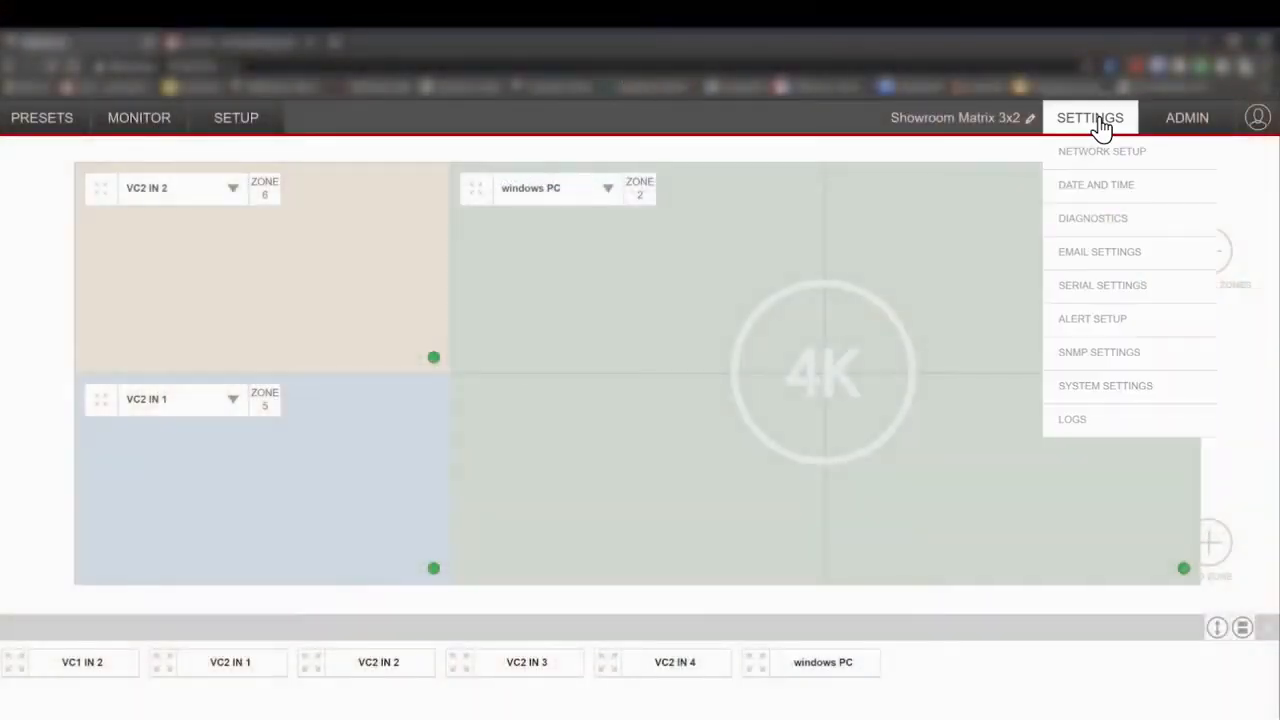
left_click(1100, 322)
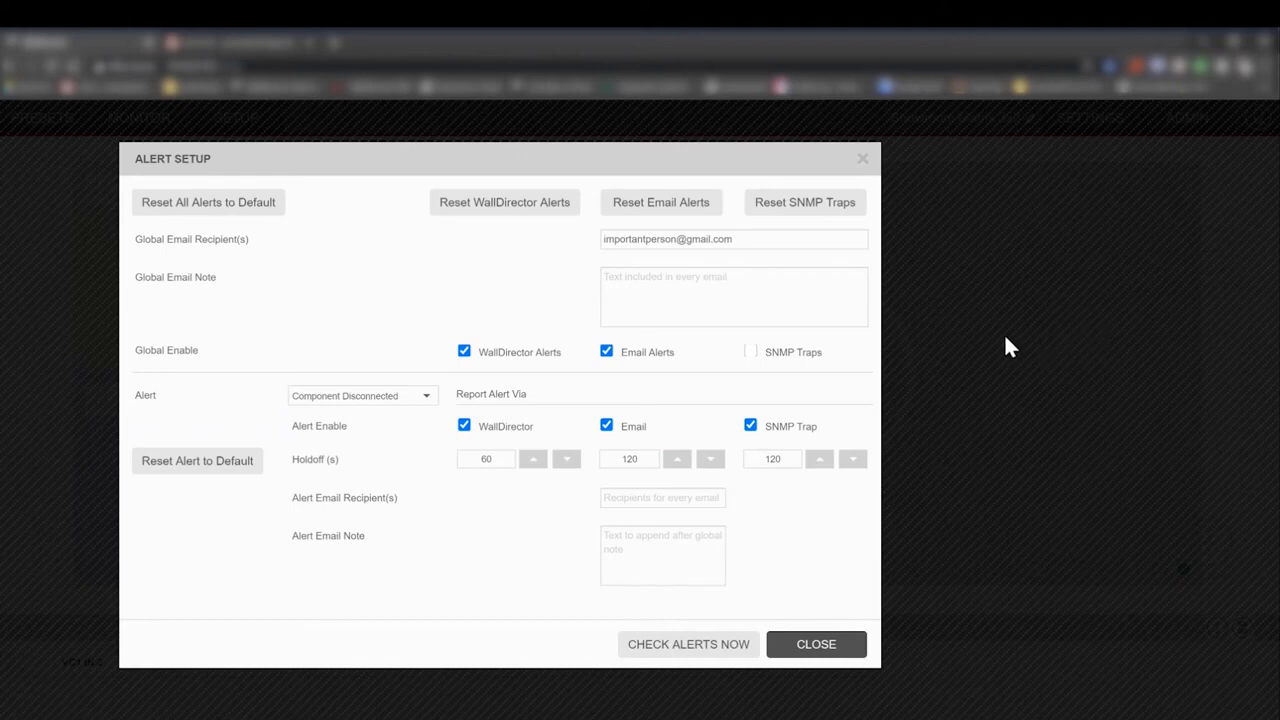
left_click(524, 362)
left_click(524, 362)
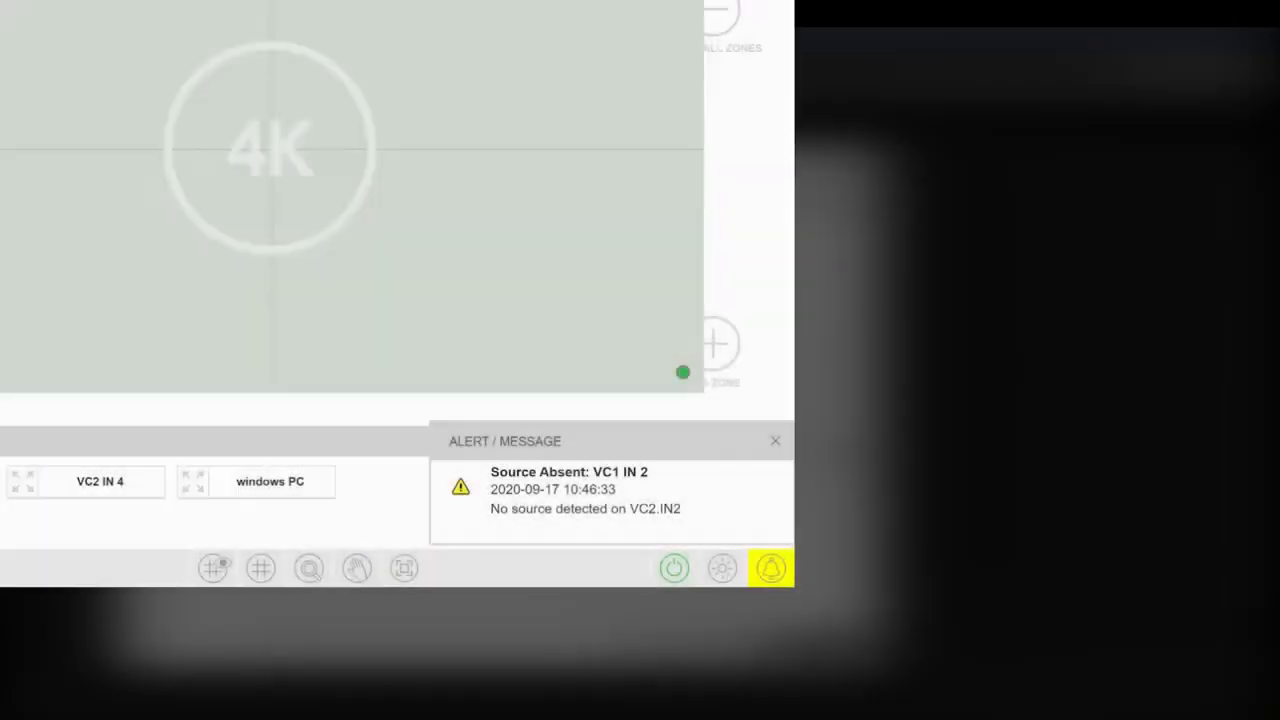
left_click(766, 568)
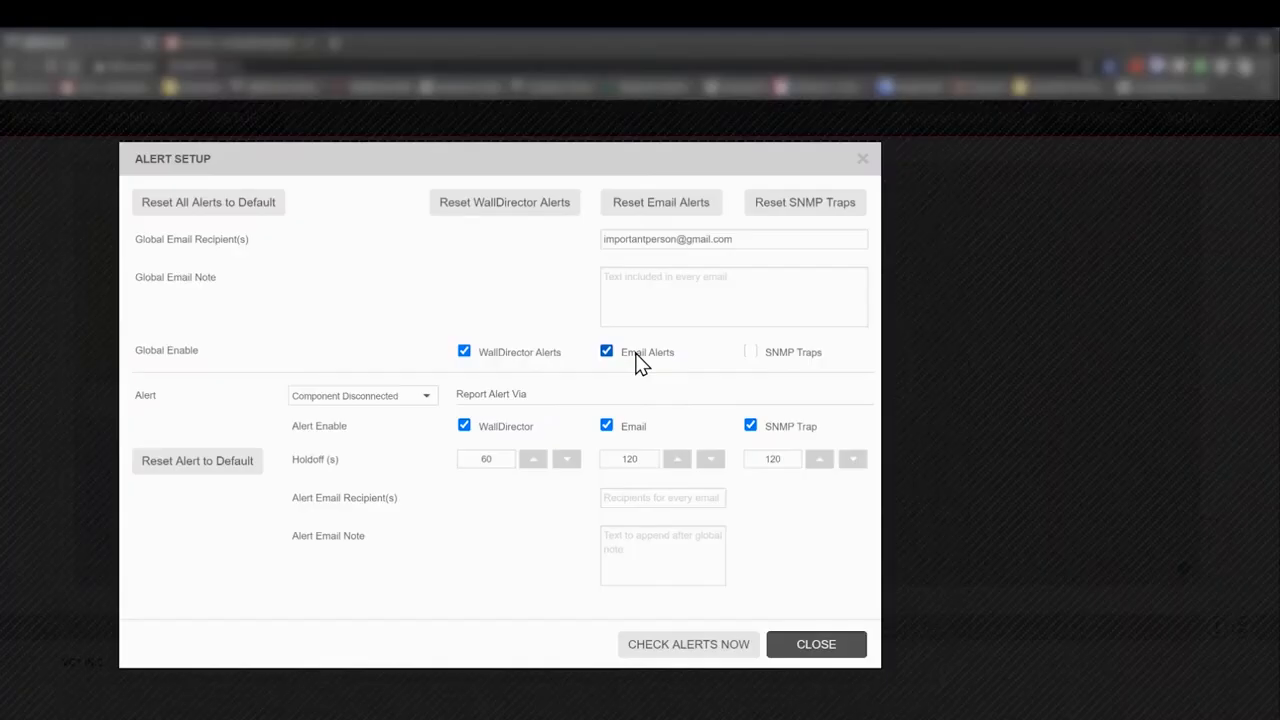
Browse the Alert dropdown's list of alert types, then close Alert Setup.
left_click(427, 399)
scroll(405, 435, "down", 1)
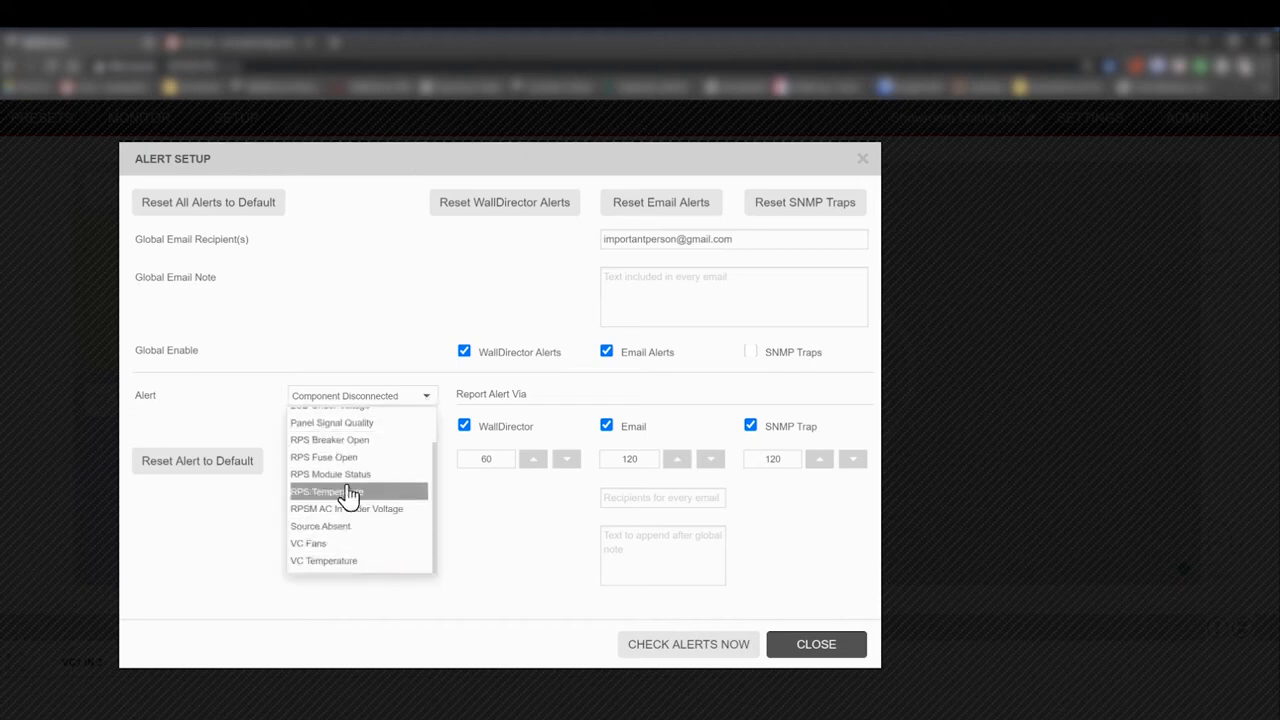
scroll(350, 442, "up", 2)
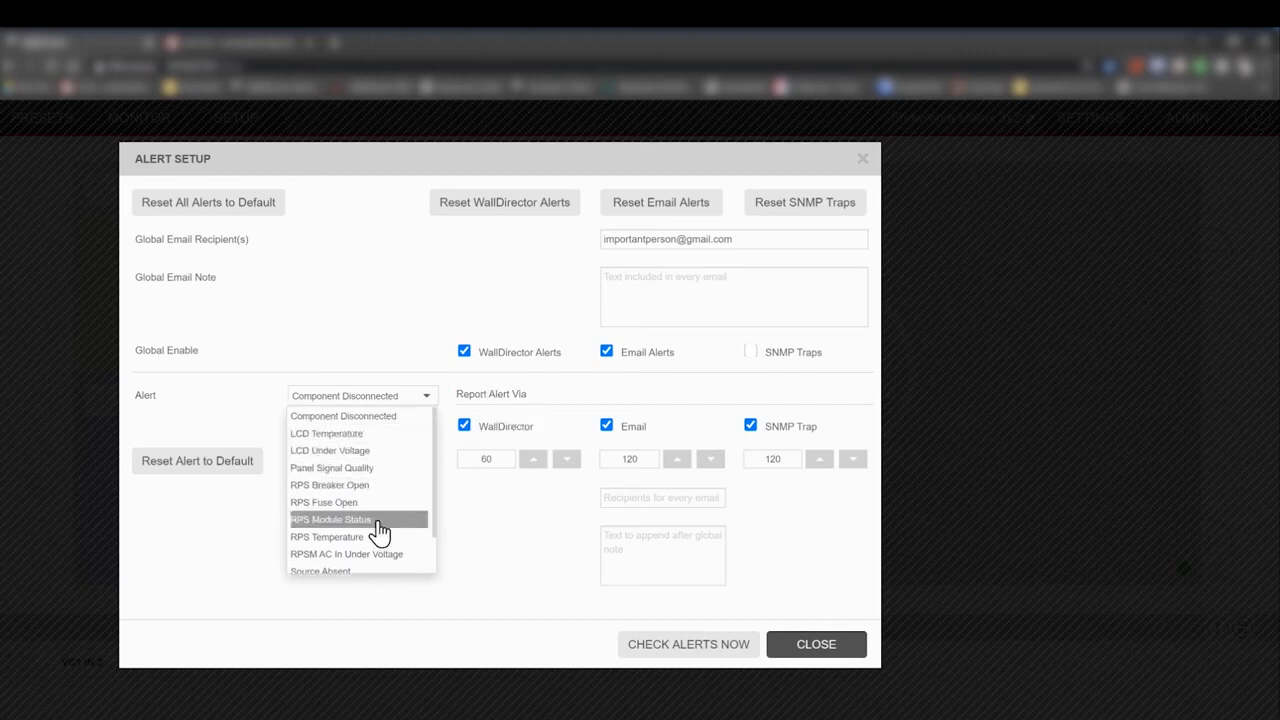
scroll(365, 472, "down", 1)
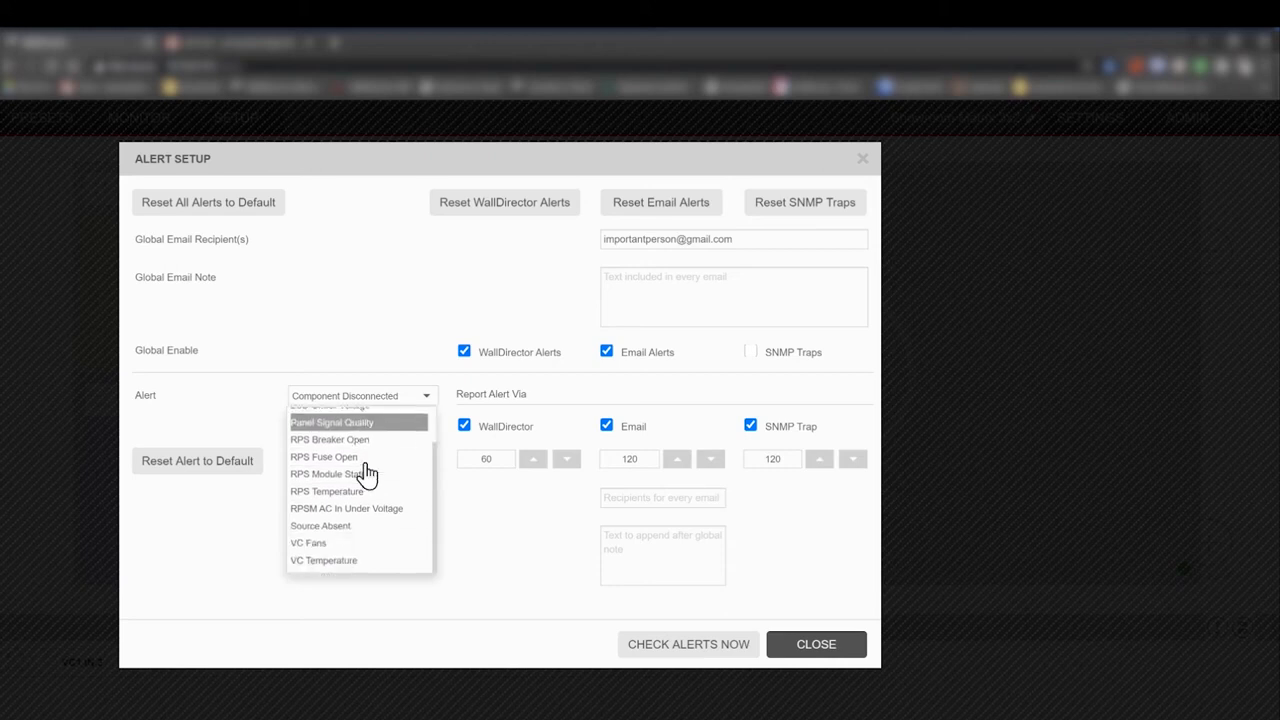
scroll(365, 472, "up", 1)
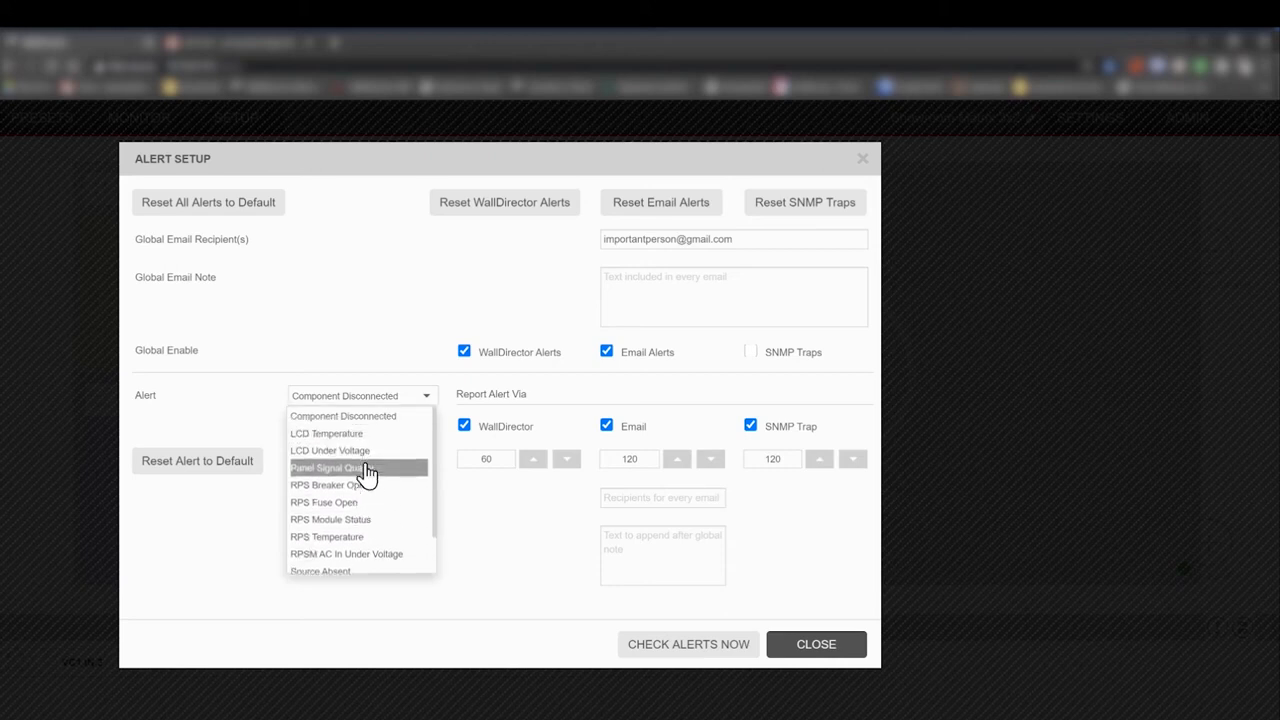
left_click(857, 648)
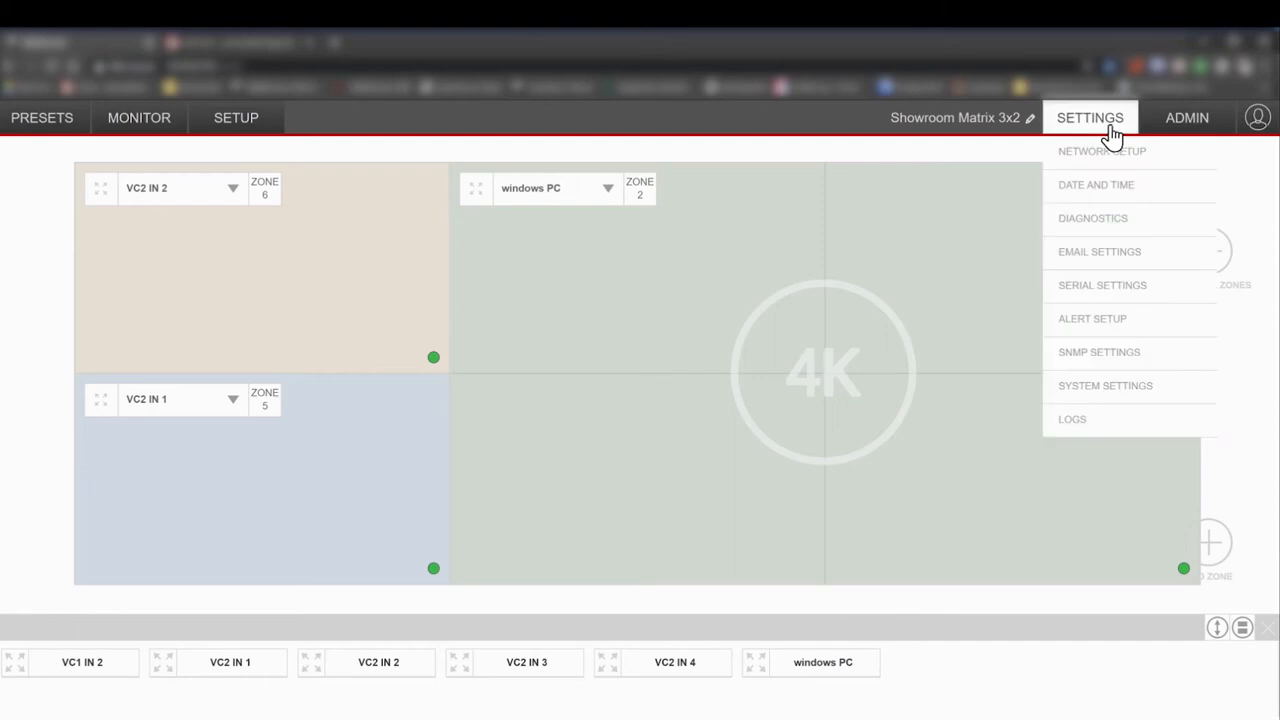
Reopen Alert Setup and select Source Absent from the Alert dropdown.
mouse_move(1211, 128)
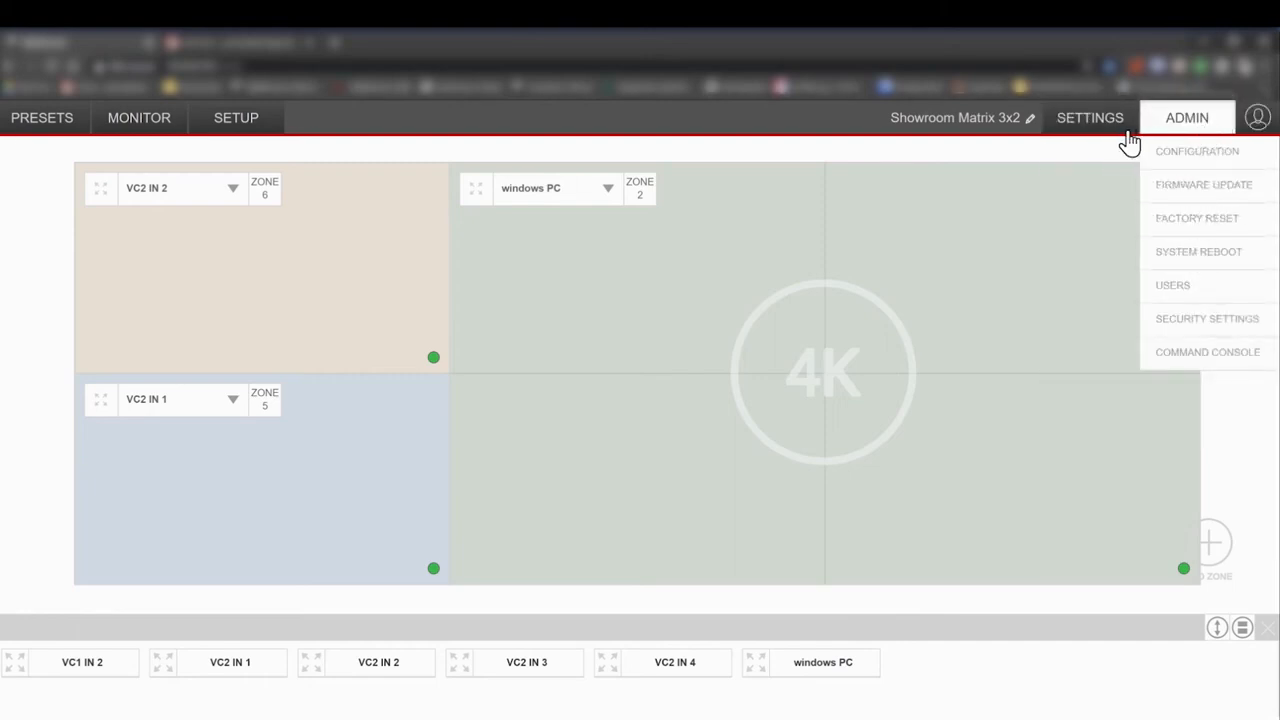
mouse_move(1100, 128)
left_click(1098, 320)
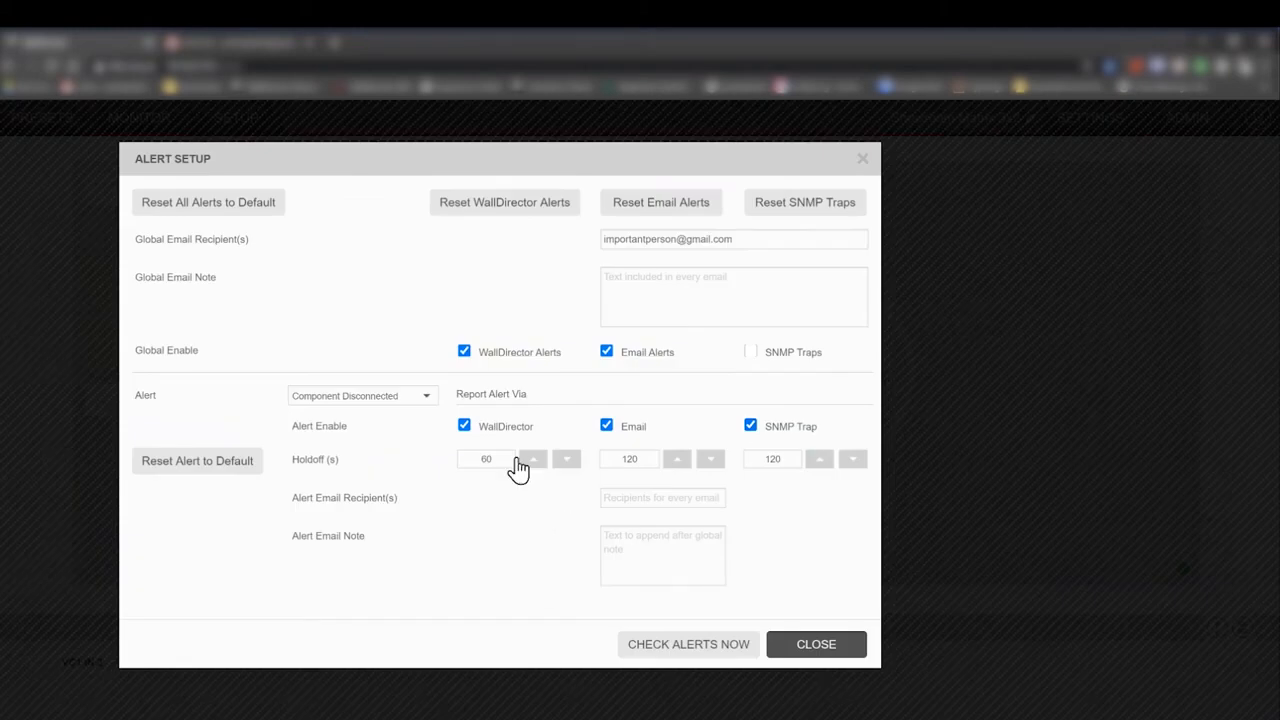
left_click(411, 399)
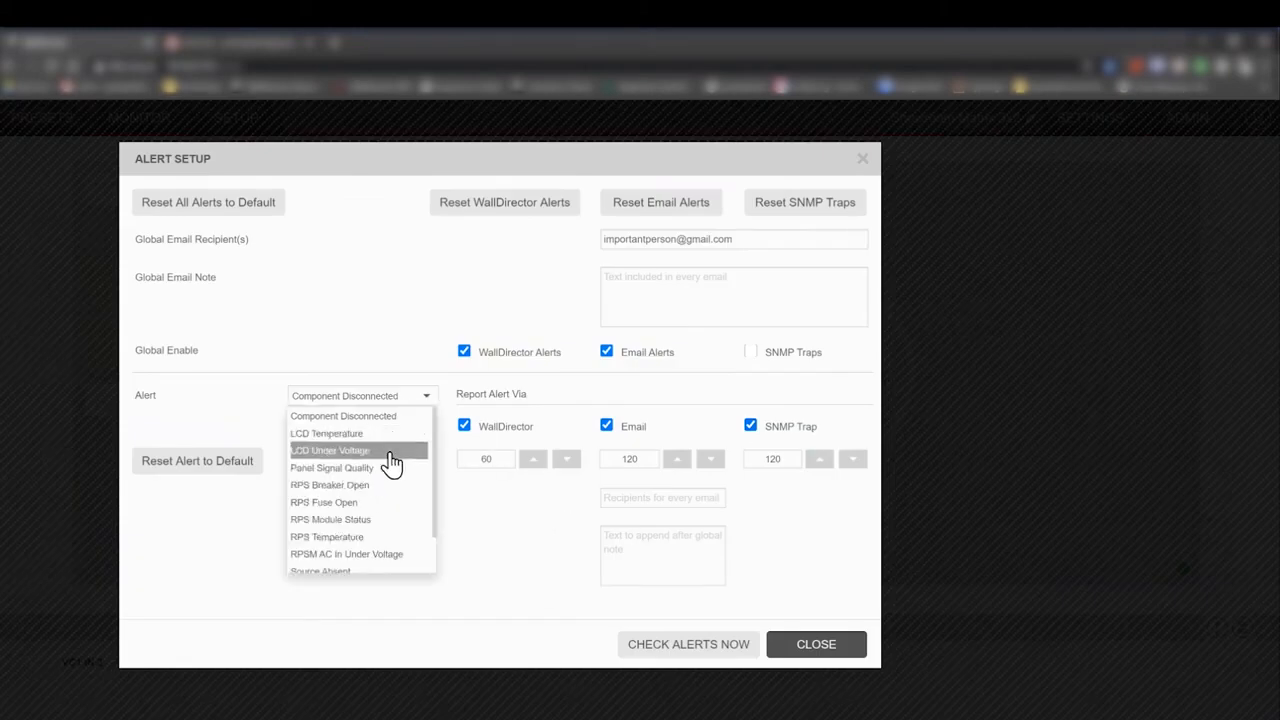
left_click(358, 574)
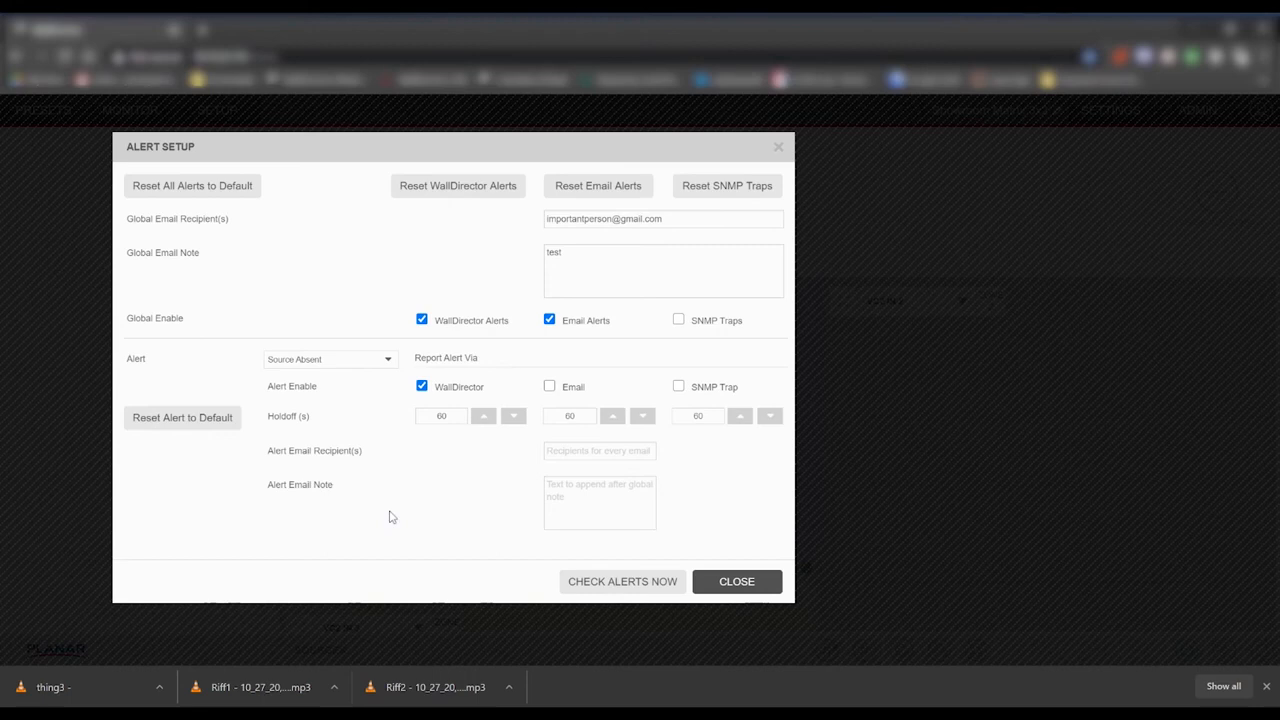
Keep Source Absent selected with WallDirector reporting on, and enable Email reporting.
left_click(372, 364)
left_click(340, 478)
left_click(427, 388)
left_click(427, 388)
left_click(550, 388)
Set the WallDirector holdoff to 1 second and the Email holdoff to 120 seconds.
left_click(442, 416)
type("1")
left_click(458, 446)
double_click(570, 416)
type("1")
left_click(487, 467)
Close Alert Setup and reopen it to verify the Source Absent settings.
left_click(714, 590)
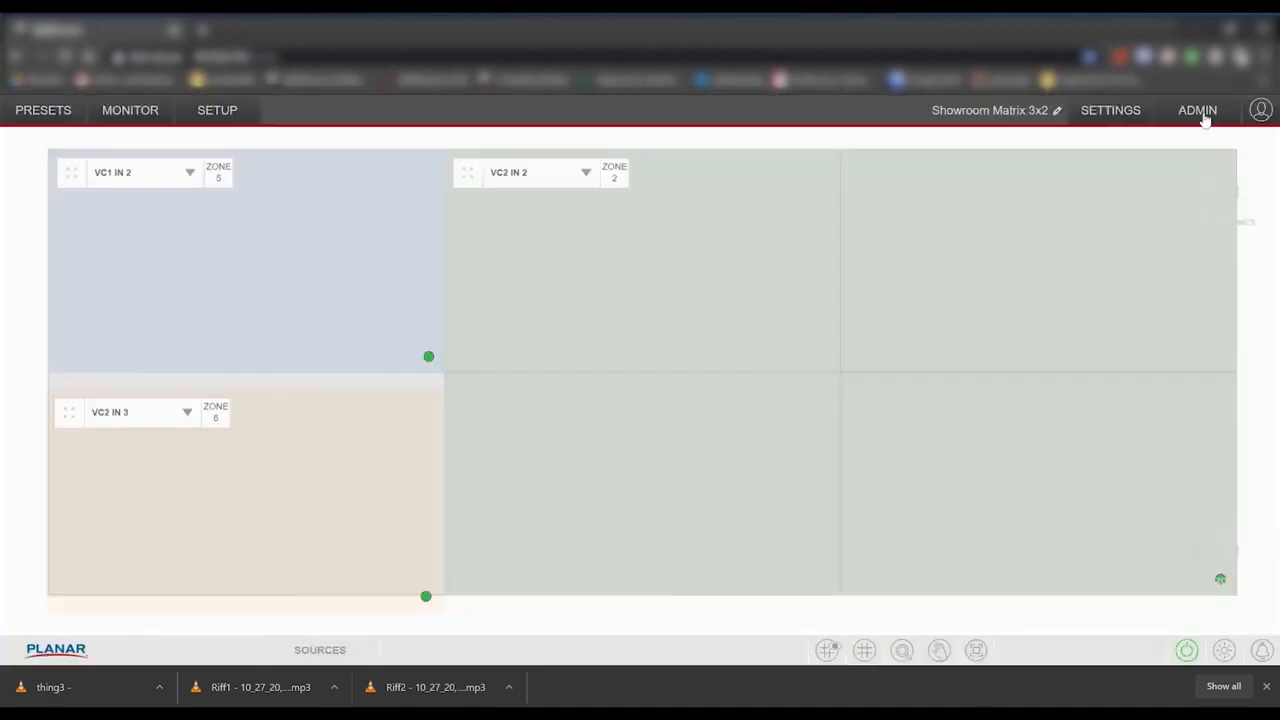
left_click(1122, 112)
left_click(1112, 290)
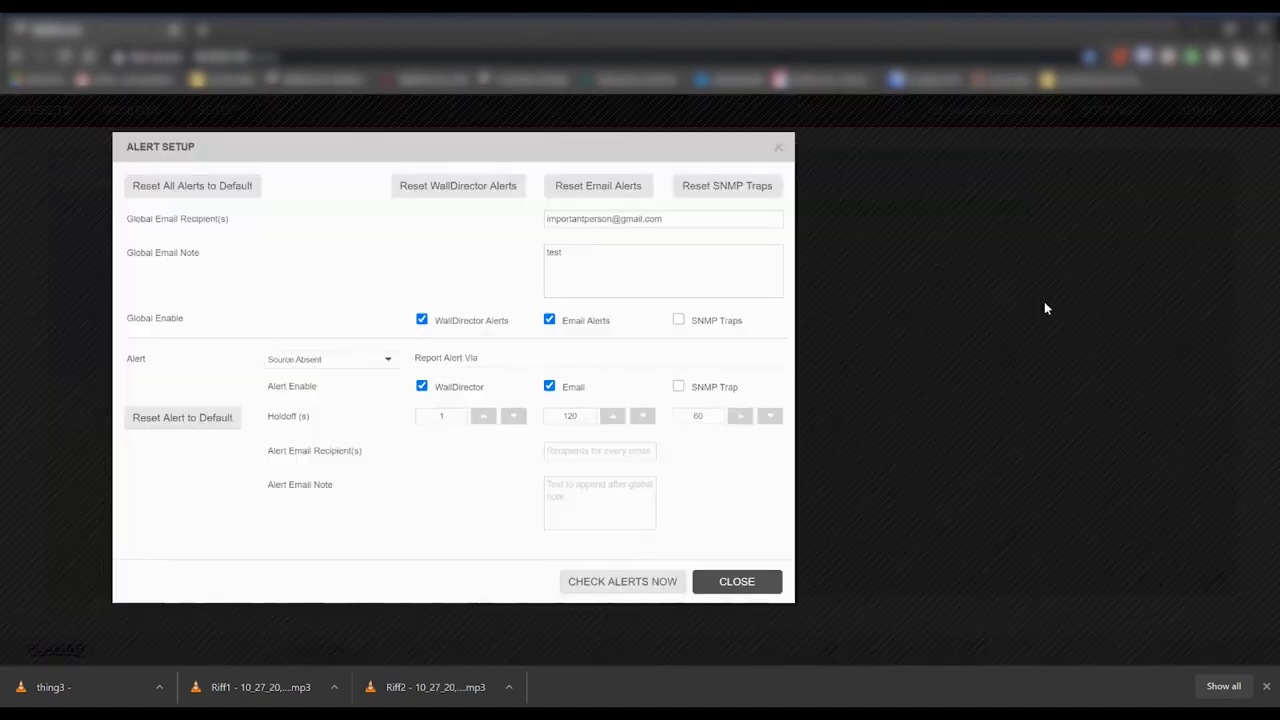
left_click(358, 368)
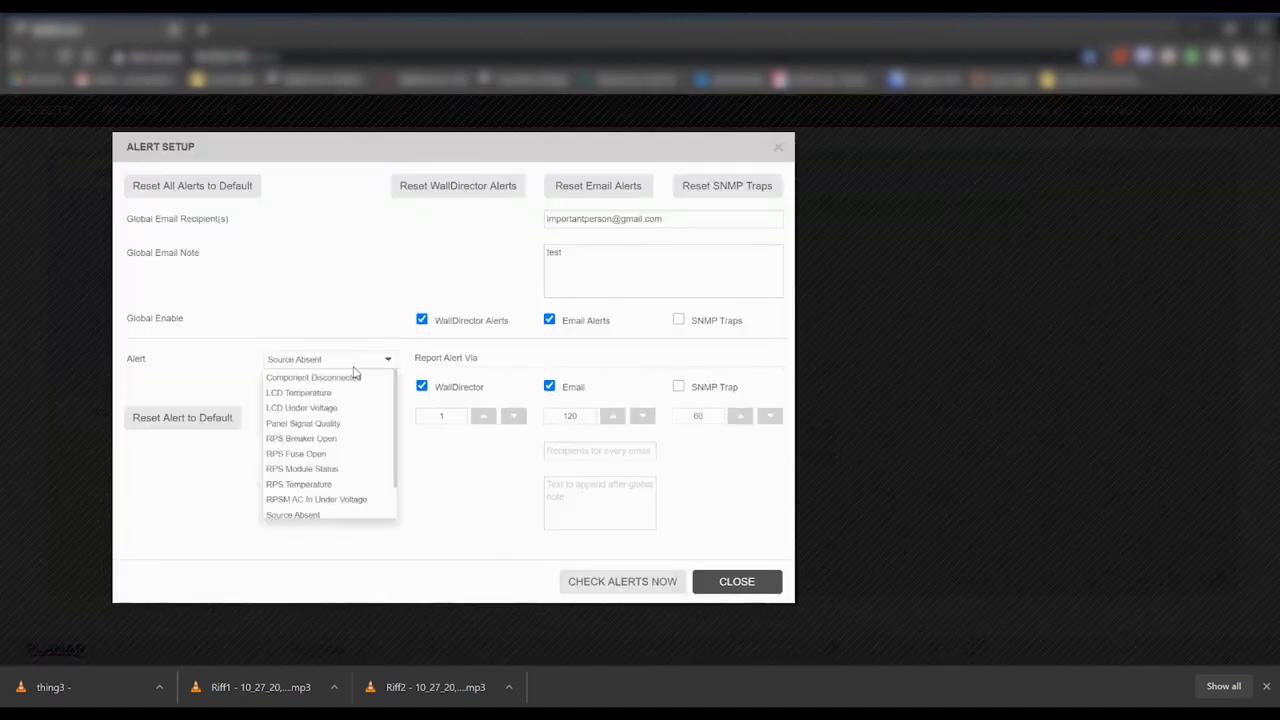